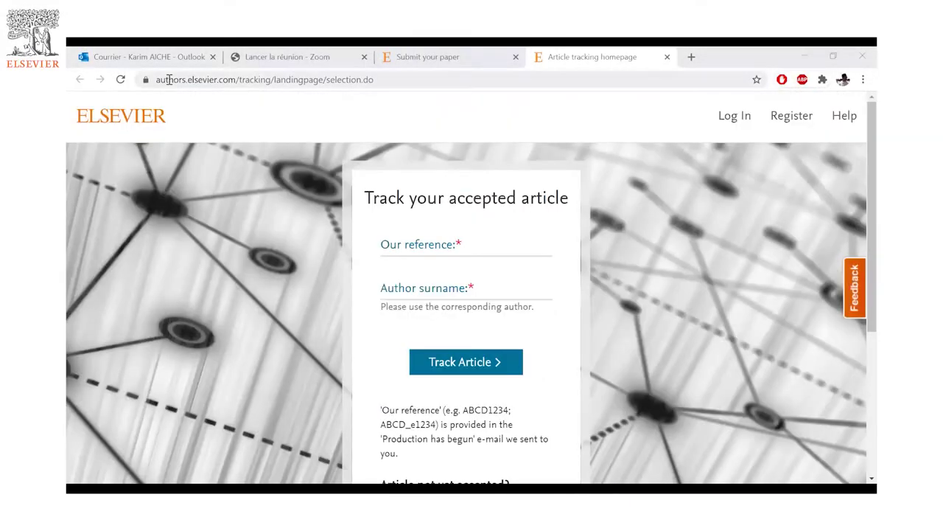
Step: Open sciencedirect.com and look through its home page down to the Life Sciences section
{"action": "left_click", "coordinate": [169, 81]}
{"action": "type", "text": "sci"}
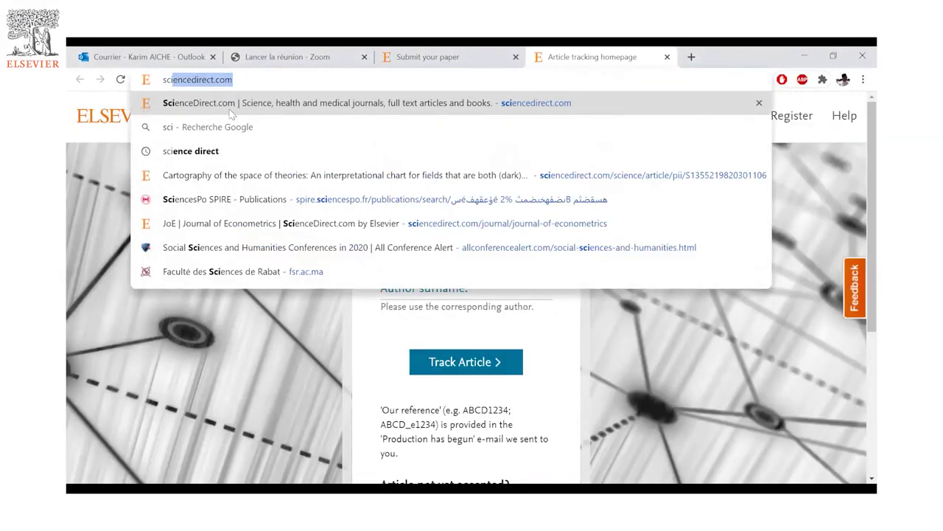
{"action": "key", "text": "Return"}
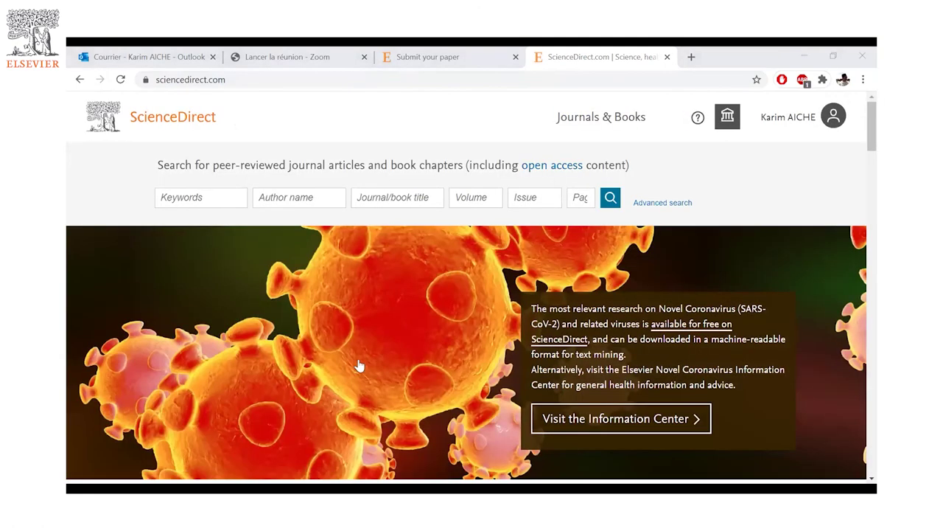
{"action": "scroll", "coordinate": [357, 367], "scroll_direction": "down", "scroll_amount": 15}
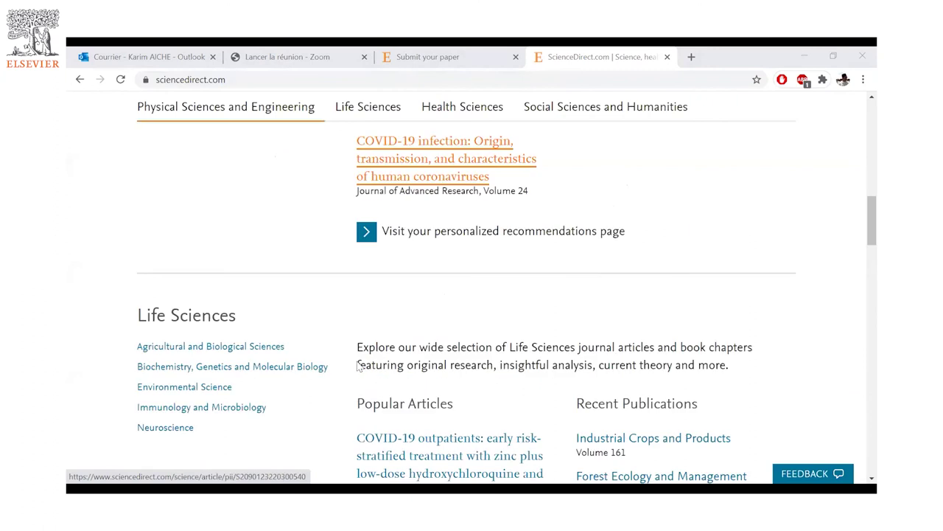
{"action": "scroll", "coordinate": [356, 362], "scroll_direction": "down", "scroll_amount": 4}
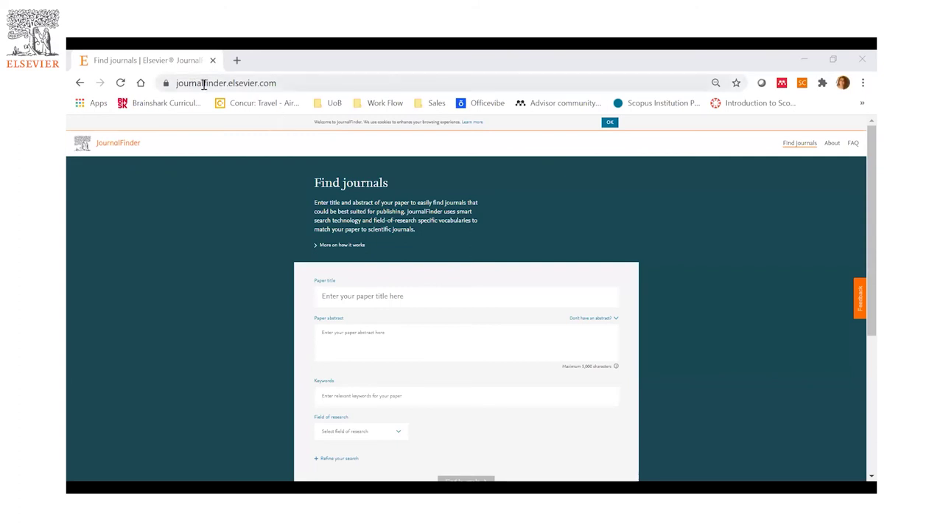
{"action": "left_click", "coordinate": [289, 82]}
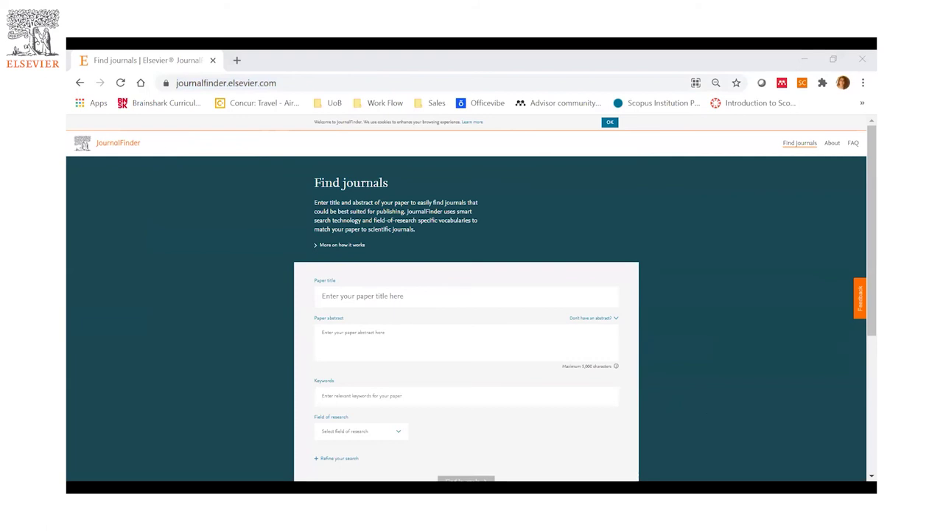
{"action": "key", "text": "alt+Tab"}
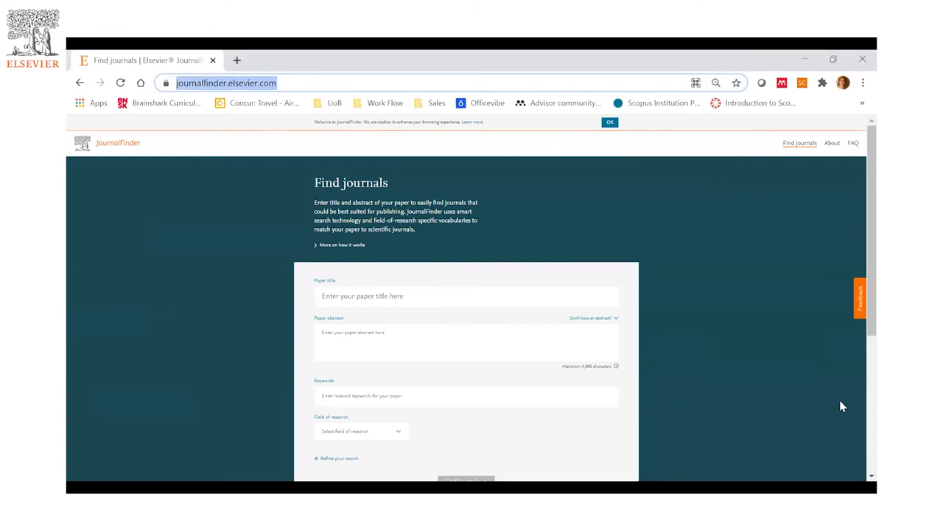
{"action": "key", "text": "alt+Tab"}
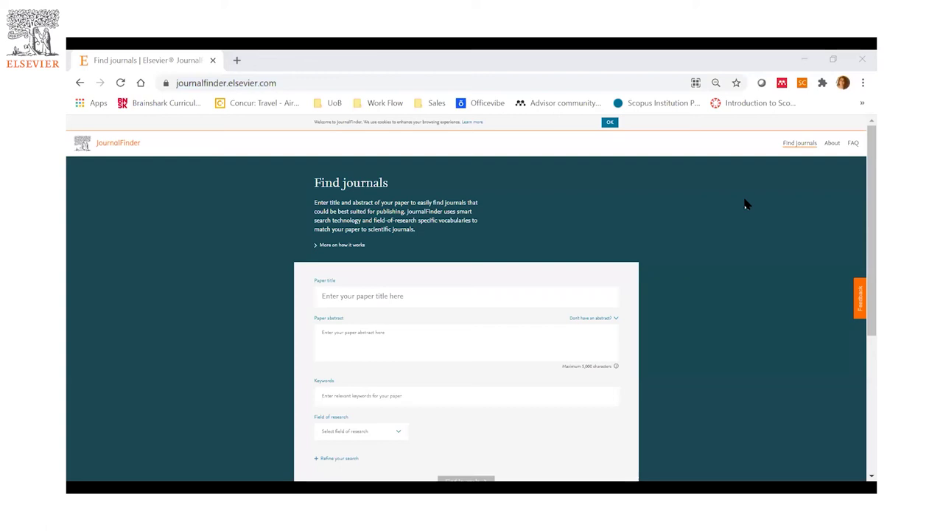
{"action": "key", "text": "ctrl+l"}
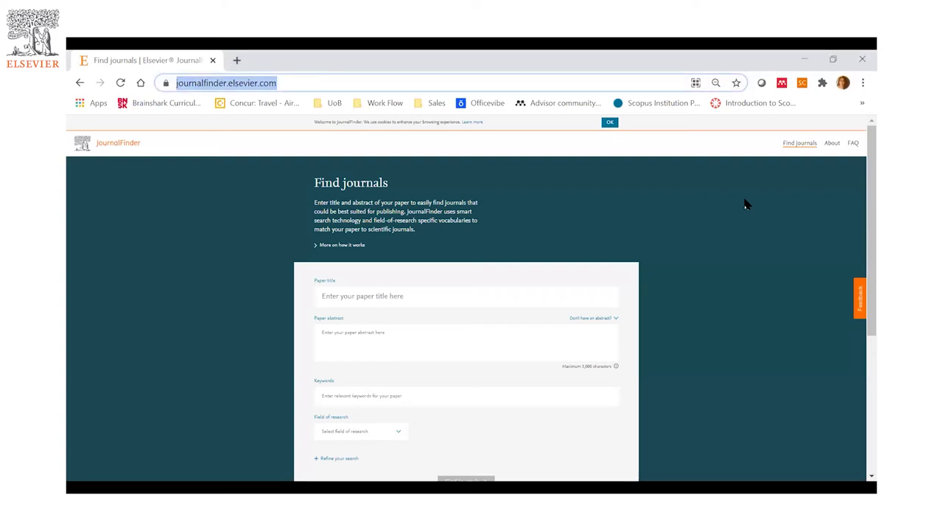
{"action": "left_click", "coordinate": [746, 205]}
{"action": "scroll", "coordinate": [464, 369], "scroll_direction": "down", "scroll_amount": 1}
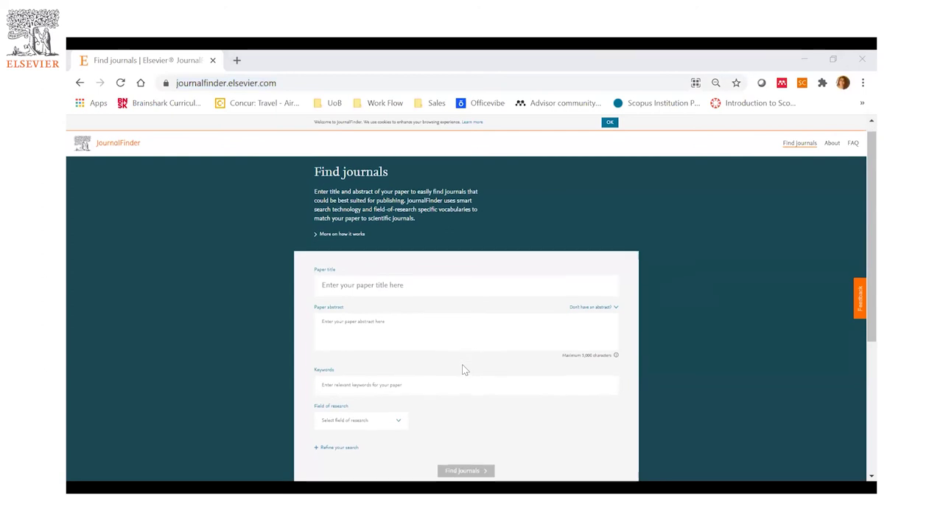
Step: Enlarge the JournalFinder page to 80% browser zoom
{"action": "left_click", "coordinate": [863, 82]}
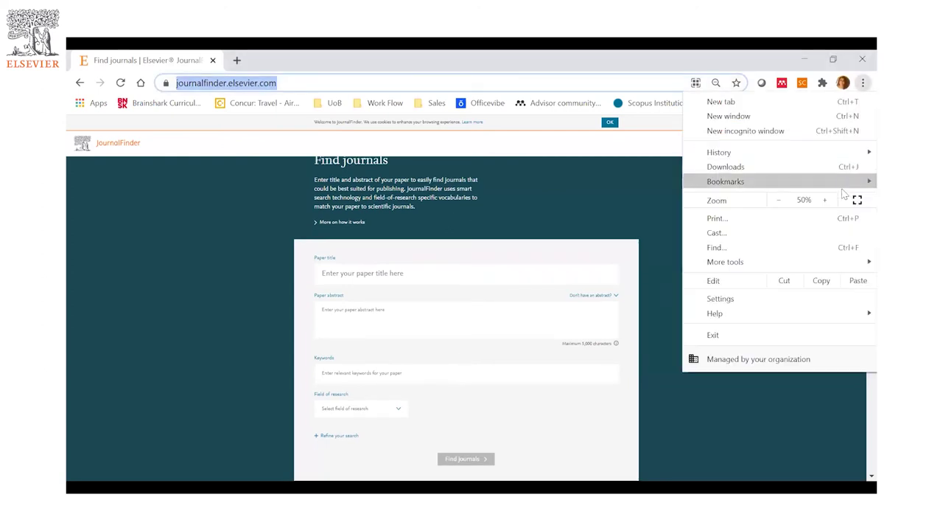
{"action": "left_click", "coordinate": [825, 199]}
{"action": "left_click", "coordinate": [825, 200]}
{"action": "left_click", "coordinate": [826, 200]}
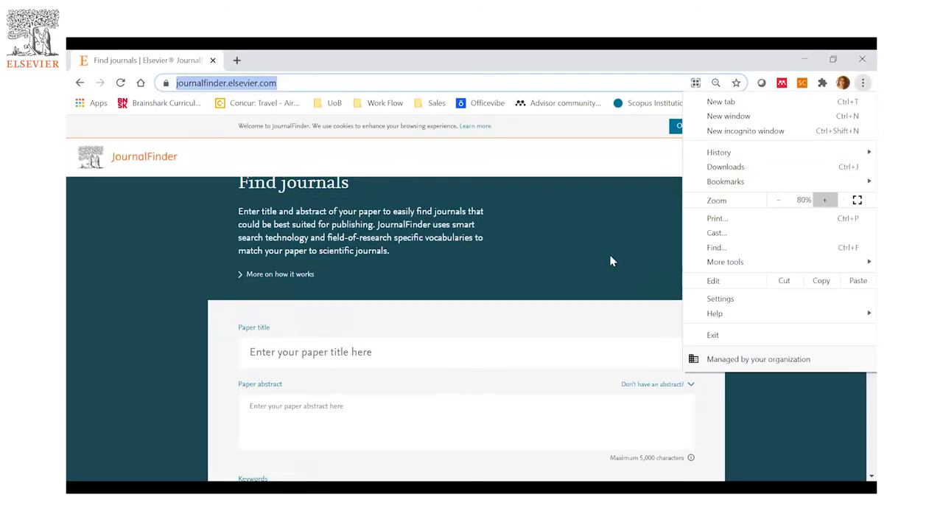
{"action": "left_click_drag", "start_coordinate": [580, 268], "coordinate": [551, 262]}
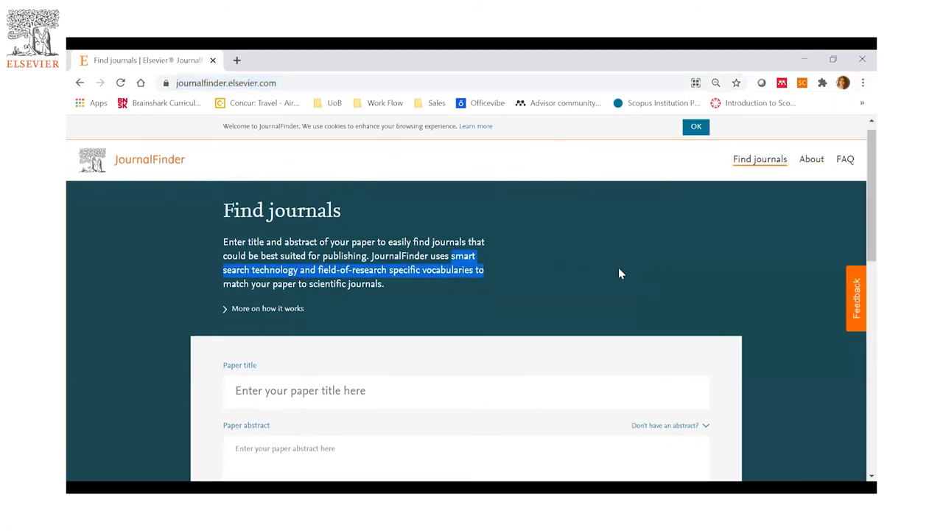
Step: Examine the paper title, paper abstract and keywords fields of the Find journals form
{"action": "scroll", "coordinate": [619, 273], "scroll_direction": "down", "scroll_amount": 2}
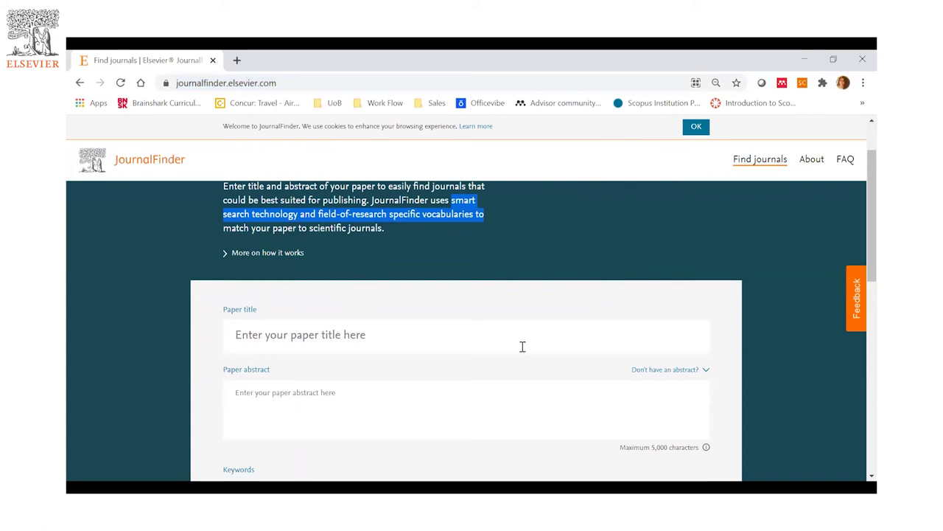
{"action": "scroll", "coordinate": [522, 345], "scroll_direction": "down", "scroll_amount": 1}
{"action": "left_click", "coordinate": [416, 313]}
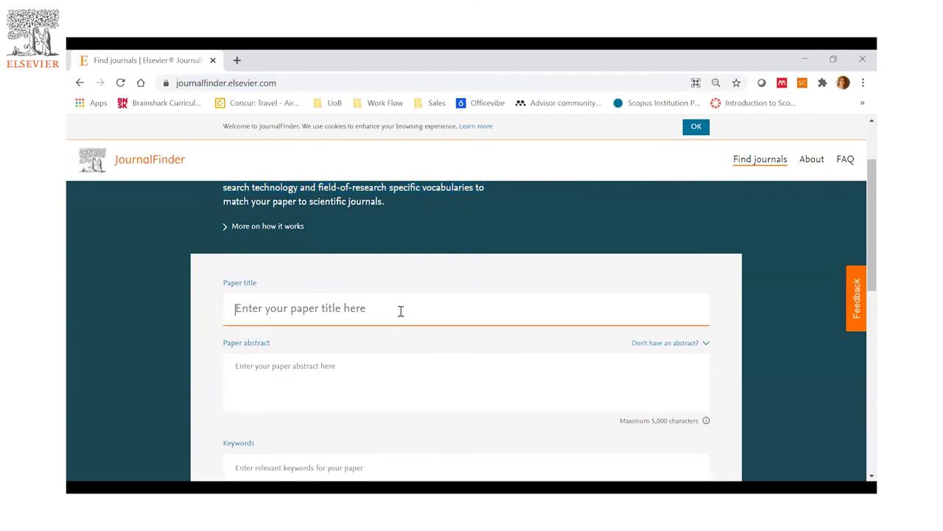
{"action": "scroll", "coordinate": [399, 314], "scroll_direction": "down", "scroll_amount": 1}
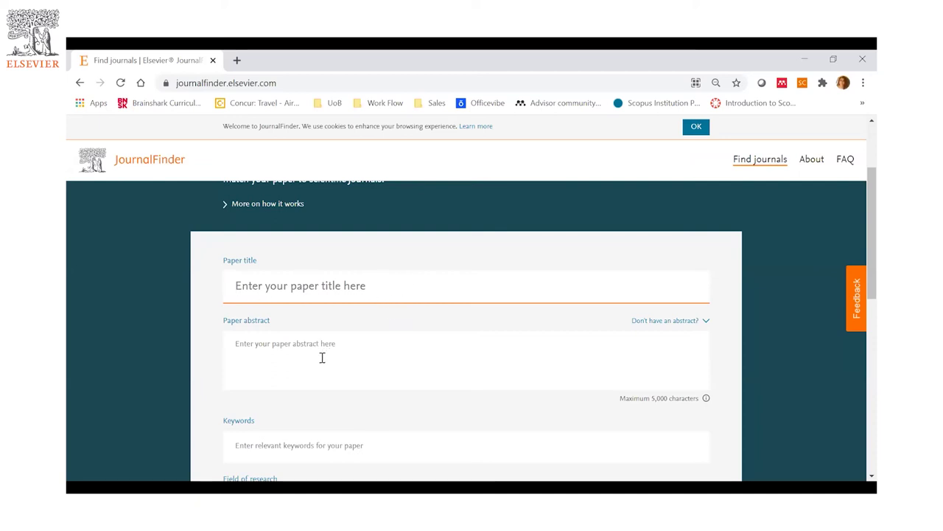
{"action": "left_click", "coordinate": [253, 342]}
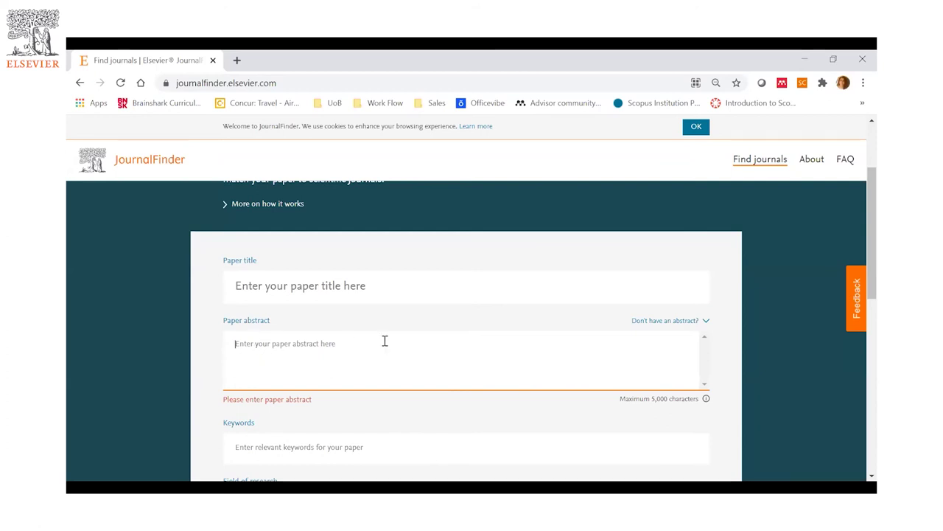
{"action": "scroll", "coordinate": [385, 341], "scroll_direction": "down", "scroll_amount": 1}
{"action": "scroll", "coordinate": [385, 340], "scroll_direction": "down", "scroll_amount": 1}
{"action": "scroll", "coordinate": [332, 282], "scroll_direction": "down", "scroll_amount": 2}
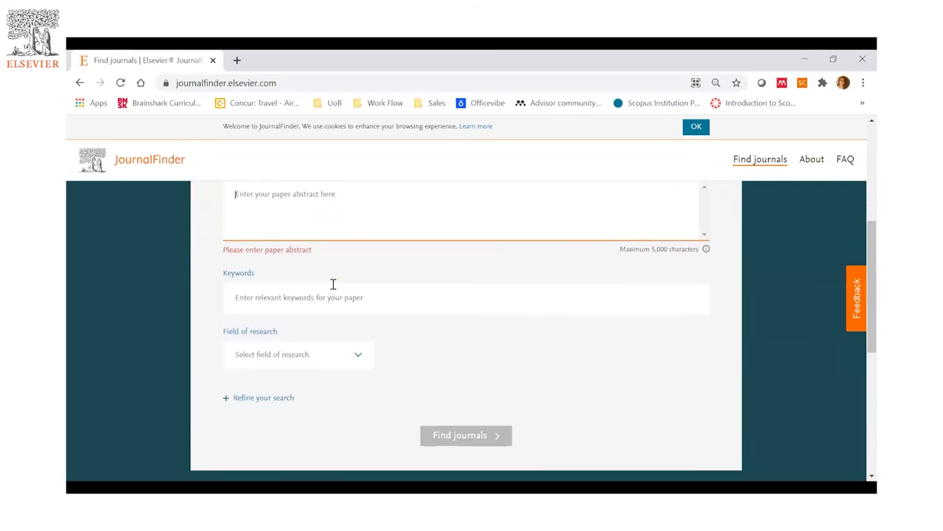
{"action": "left_click", "coordinate": [372, 287]}
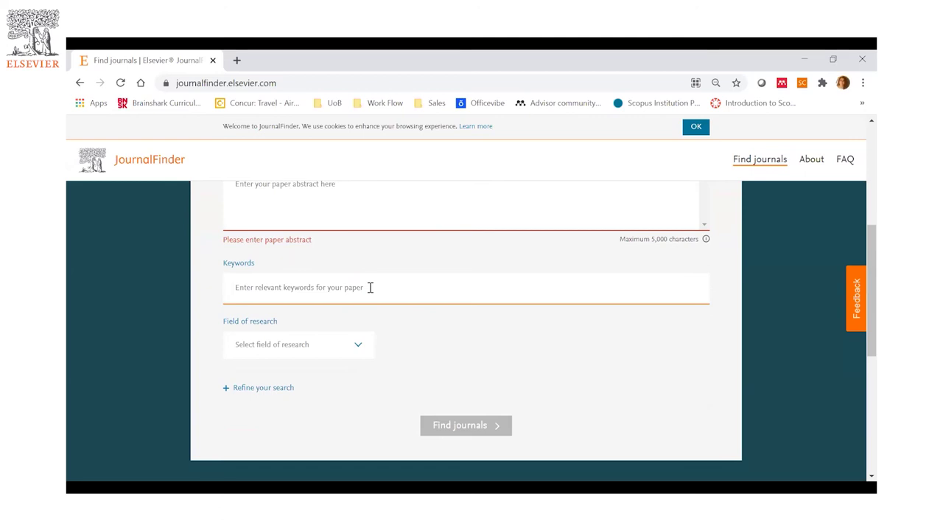
{"action": "type", "text": "c"}
{"action": "key", "text": "BackSpace"}
Step: Look through the available fields of research down to Social Sciences and Humanities, without choosing one
{"action": "left_click", "coordinate": [363, 346]}
{"action": "left_click_drag", "start_coordinate": [369, 370], "coordinate": [373, 407]}
{"action": "scroll", "coordinate": [373, 408], "scroll_direction": "down", "scroll_amount": 8}
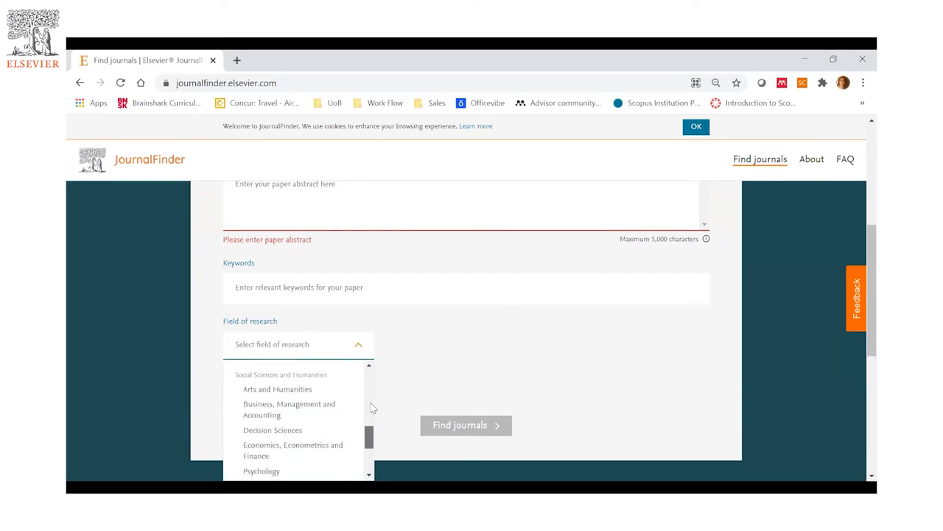
{"action": "left_click", "coordinate": [410, 354]}
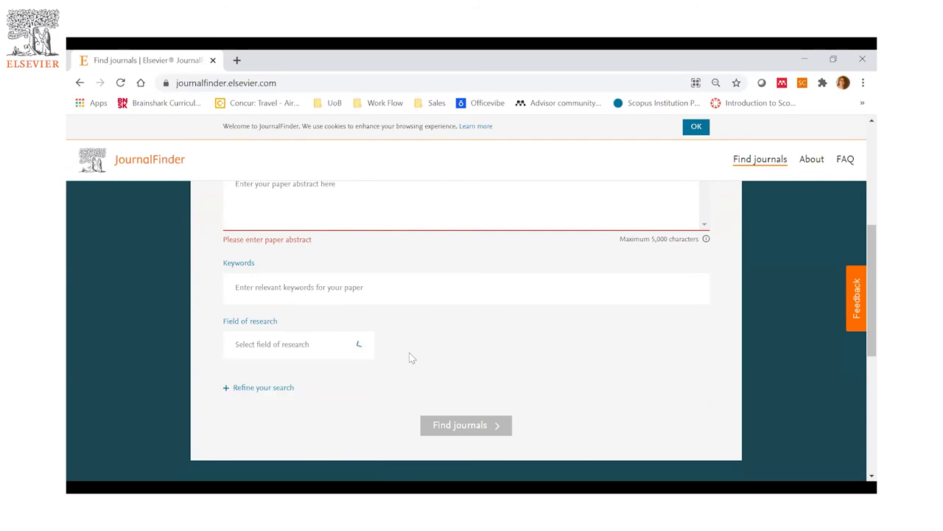
Step: Expand the options for refining the journal search
{"action": "scroll", "coordinate": [409, 354], "scroll_direction": "down", "scroll_amount": 2}
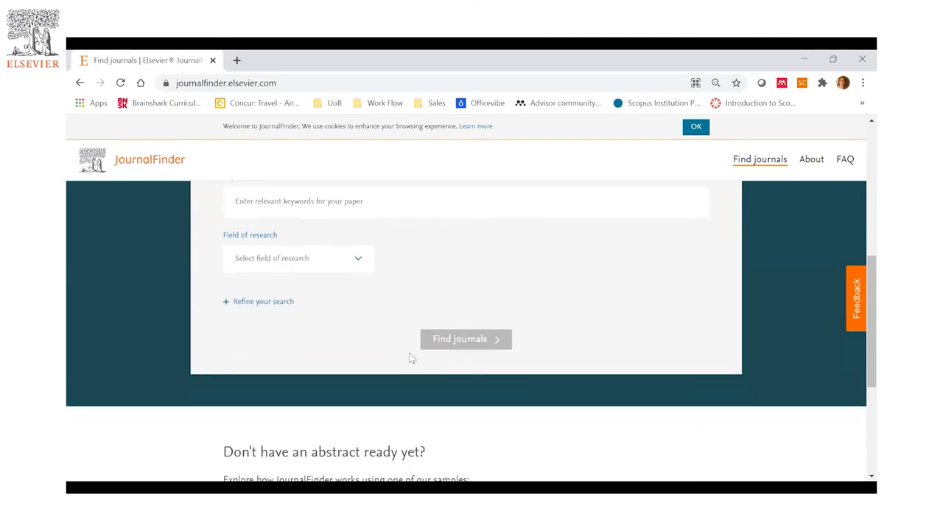
{"action": "left_click", "coordinate": [284, 308]}
{"action": "scroll", "coordinate": [426, 318], "scroll_direction": "down", "scroll_amount": 1}
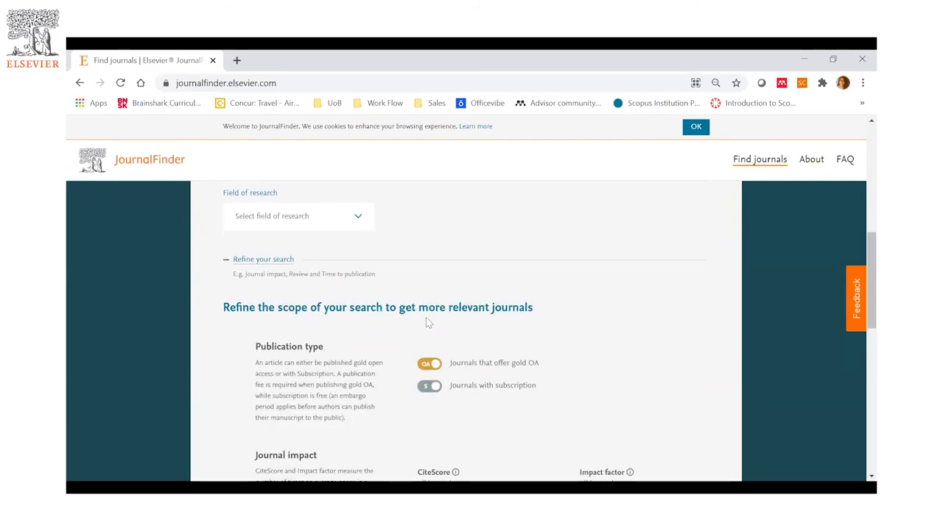
Step: Examine the search filters for publication type, journal impact, and review and publication time
{"action": "scroll", "coordinate": [426, 319], "scroll_direction": "down", "scroll_amount": 2}
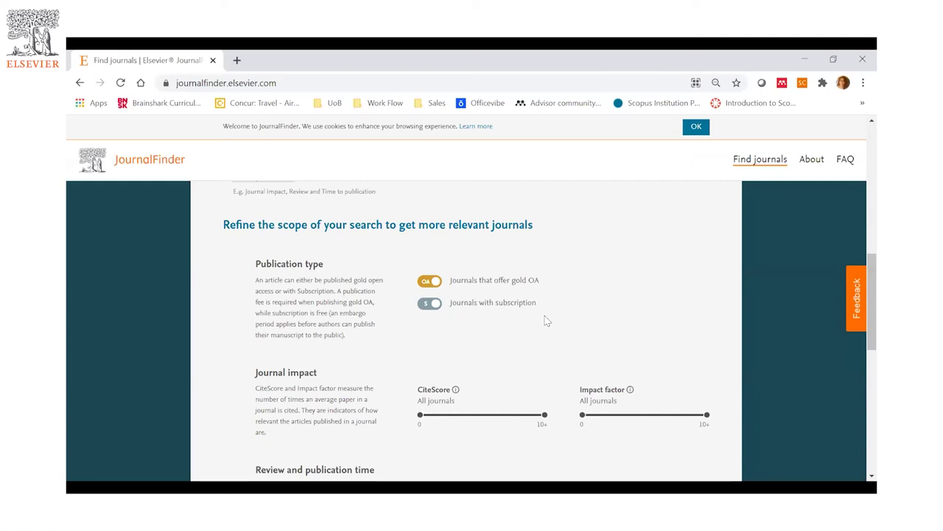
{"action": "scroll", "coordinate": [545, 320], "scroll_direction": "down", "scroll_amount": 3}
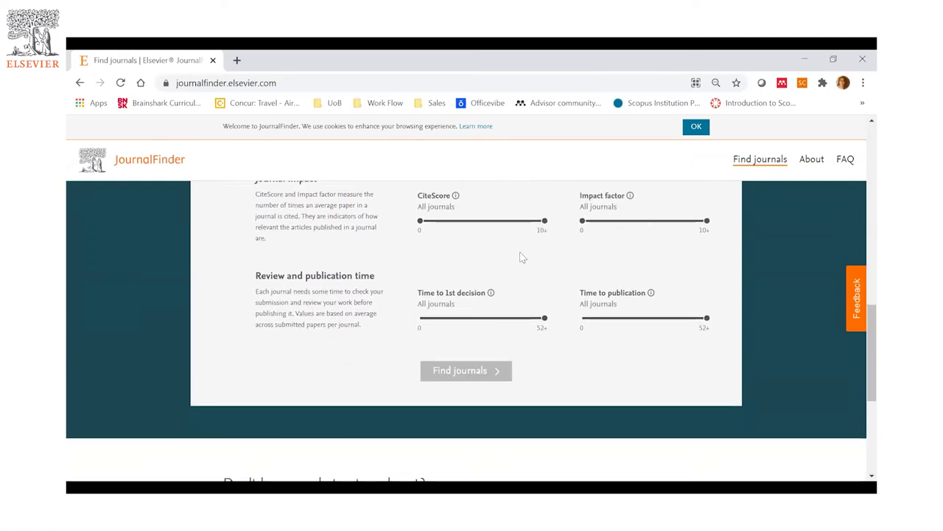
{"action": "scroll", "coordinate": [488, 235], "scroll_direction": "up", "scroll_amount": 1}
{"action": "scroll", "coordinate": [488, 235], "scroll_direction": "up", "scroll_amount": 1}
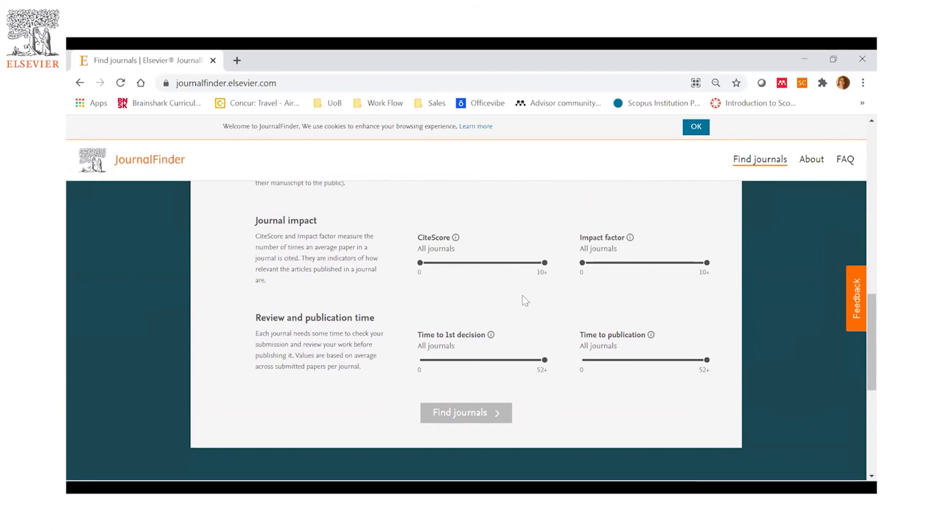
{"action": "scroll", "coordinate": [524, 299], "scroll_direction": "down", "scroll_amount": 1}
{"action": "scroll", "coordinate": [501, 288], "scroll_direction": "up", "scroll_amount": 3}
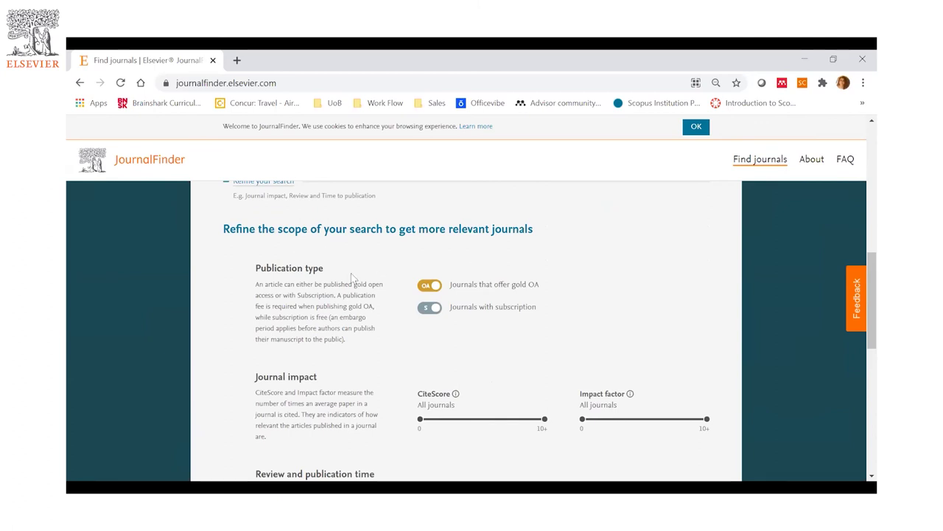
{"action": "scroll", "coordinate": [565, 341], "scroll_direction": "down", "scroll_amount": 2}
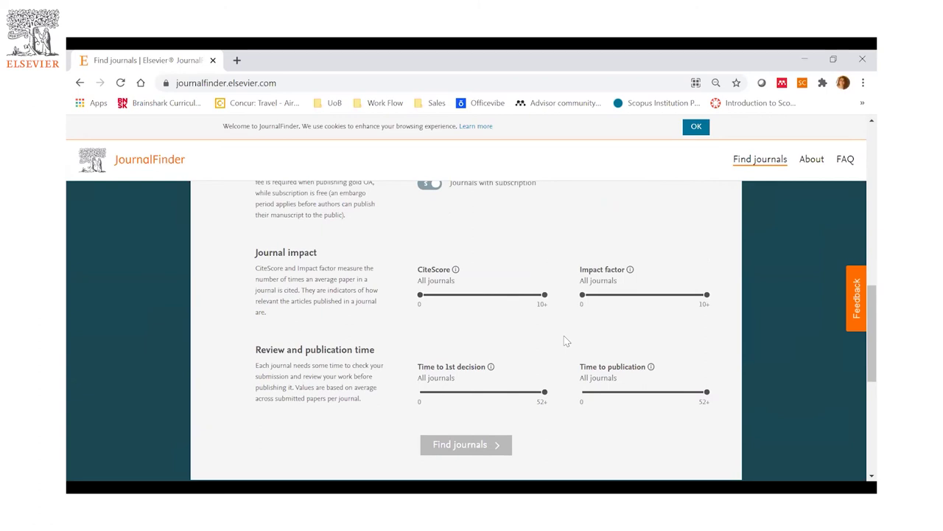
{"action": "scroll", "coordinate": [564, 339], "scroll_direction": "down", "scroll_amount": 2}
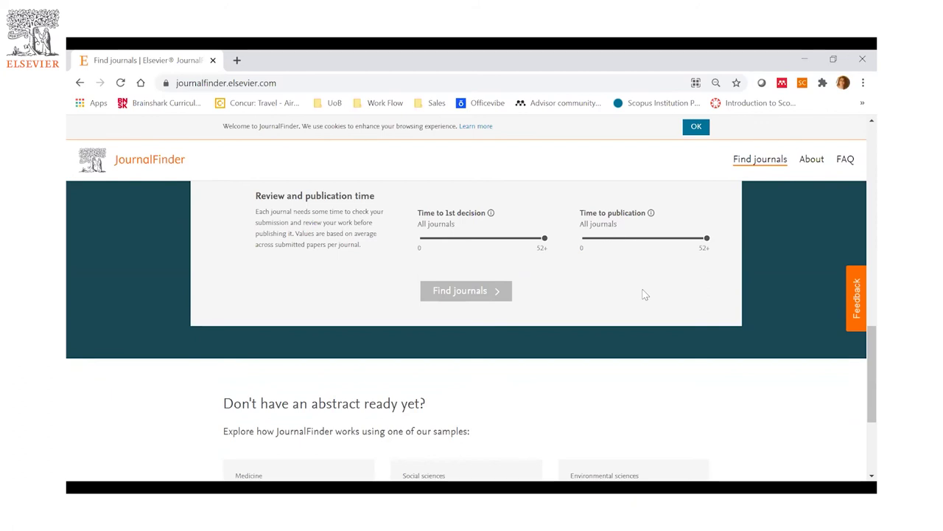
Step: Review the Find journals introduction and the paper title and abstract fields again
{"action": "scroll", "coordinate": [645, 295], "scroll_direction": "up", "scroll_amount": 10}
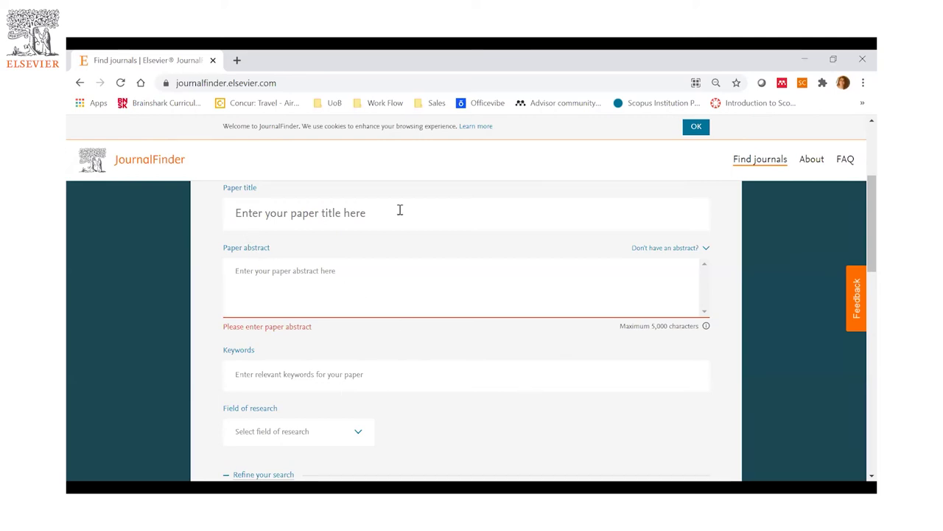
{"action": "scroll", "coordinate": [400, 222], "scroll_direction": "up", "scroll_amount": 3}
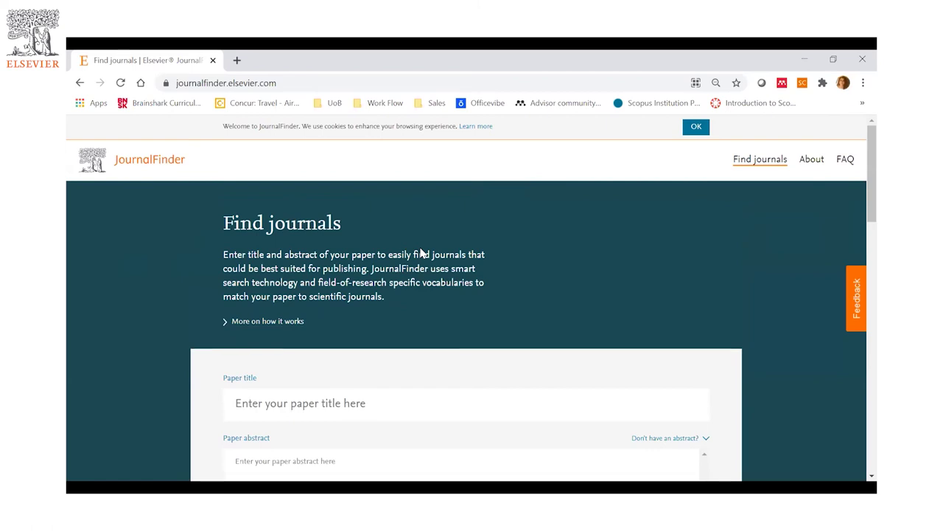
{"action": "scroll", "coordinate": [421, 253], "scroll_direction": "down", "scroll_amount": 1}
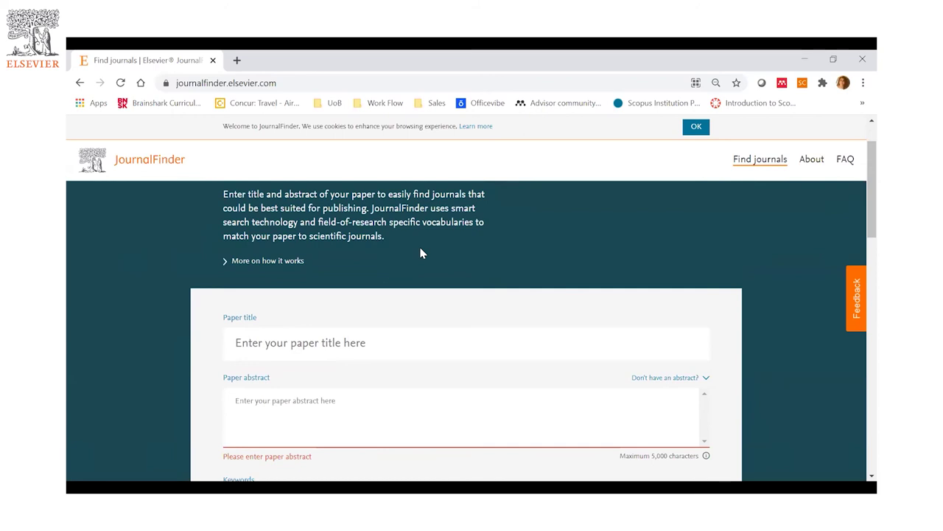
{"action": "scroll", "coordinate": [421, 252], "scroll_direction": "down", "scroll_amount": 1}
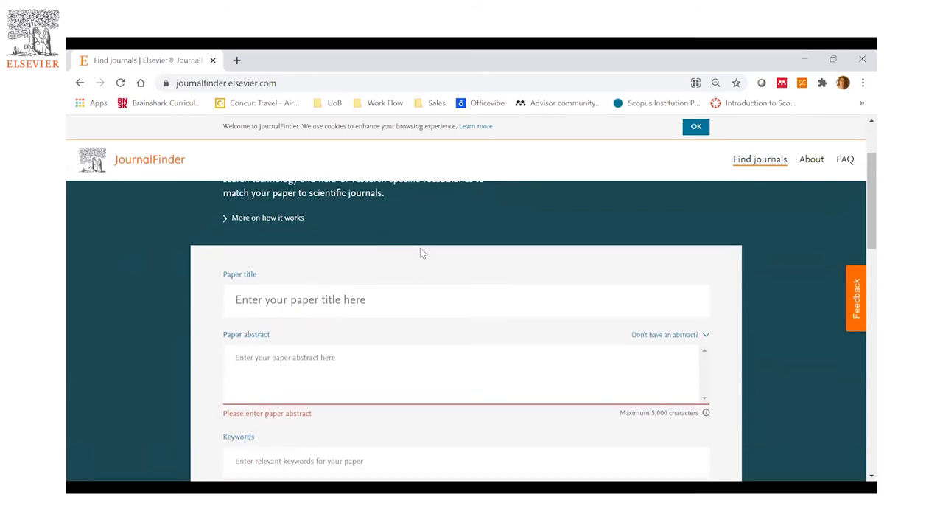